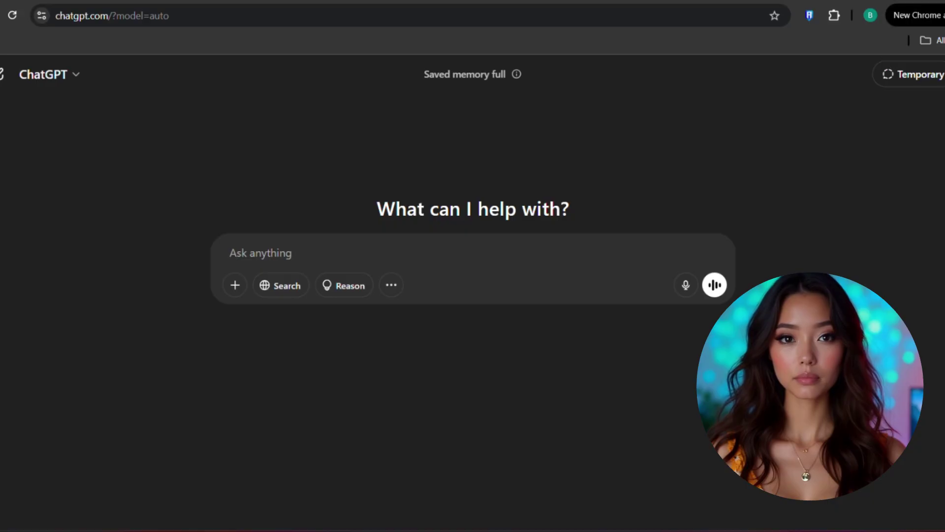
- Paste the voiceover script into ChatGPT with '[ Make this script emotional and conversational ]' and send it
left_click(401, 260)
right_click(402, 260)
left_click(466, 375)
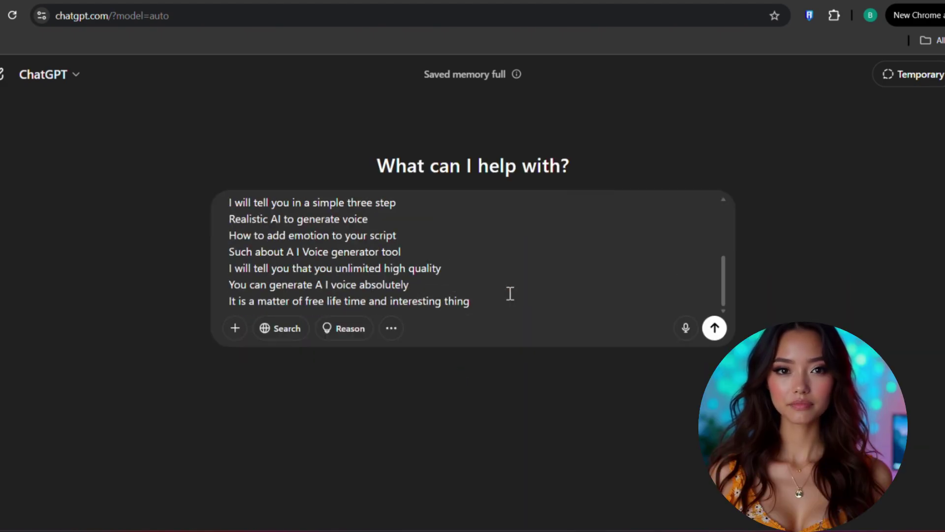
type("s")
type(" [")
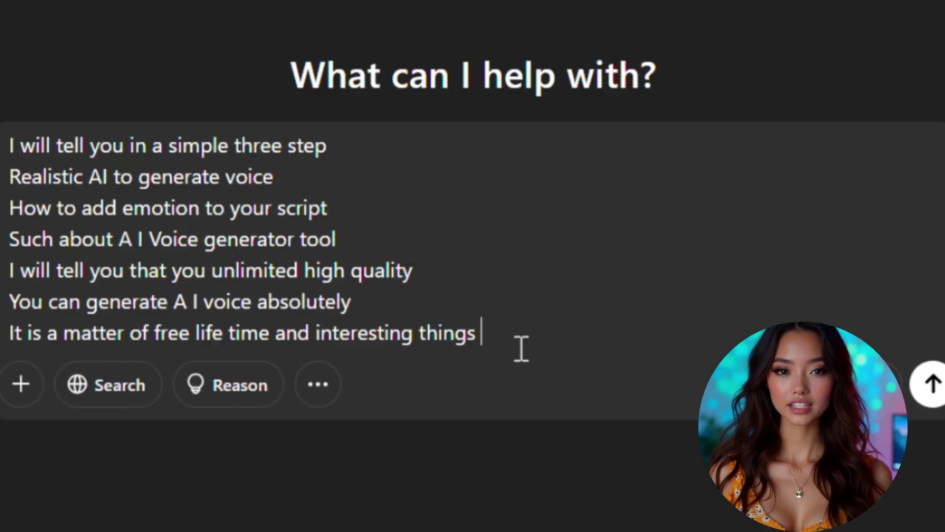
type("Make this script emotional and conversational")
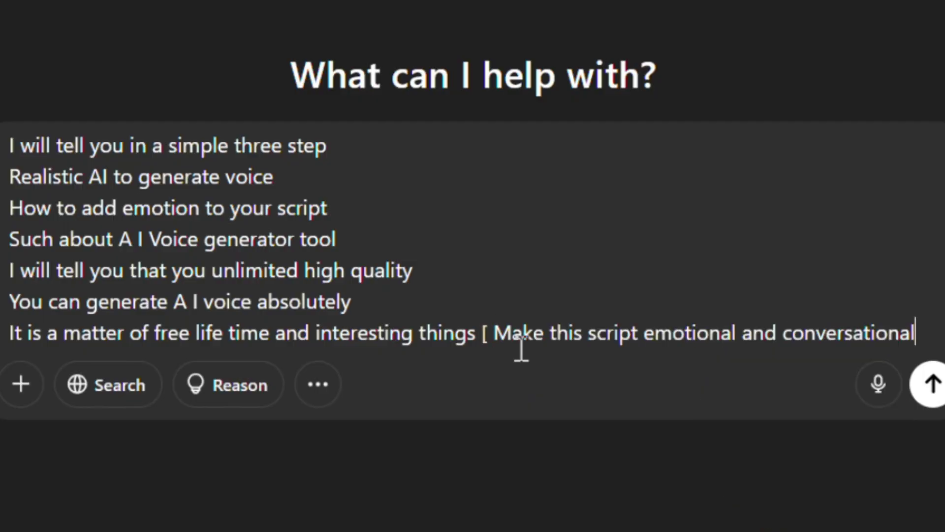
type("]")
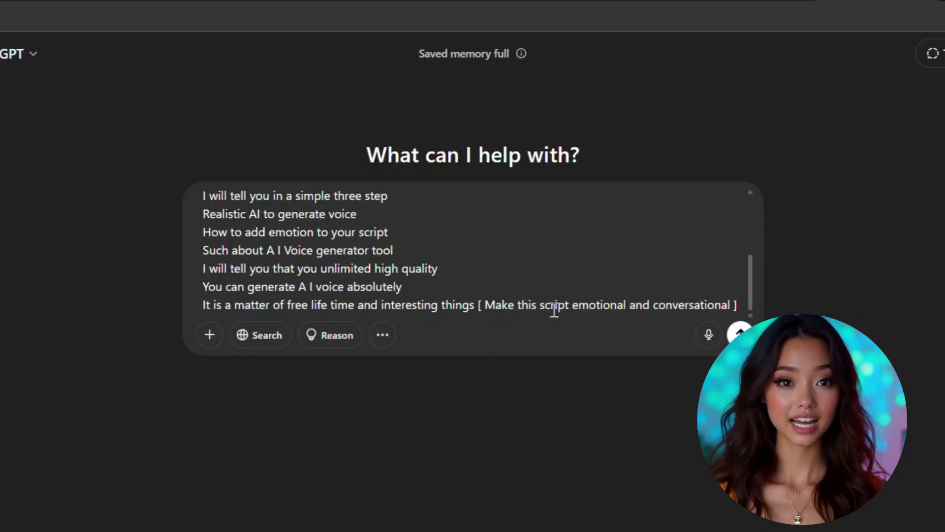
key("Return")
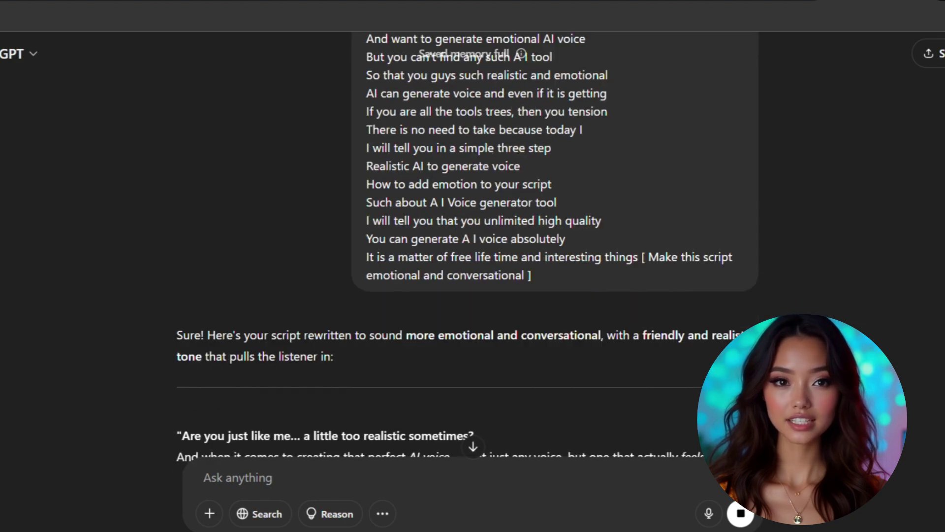
scroll(473, 246, "down", 4)
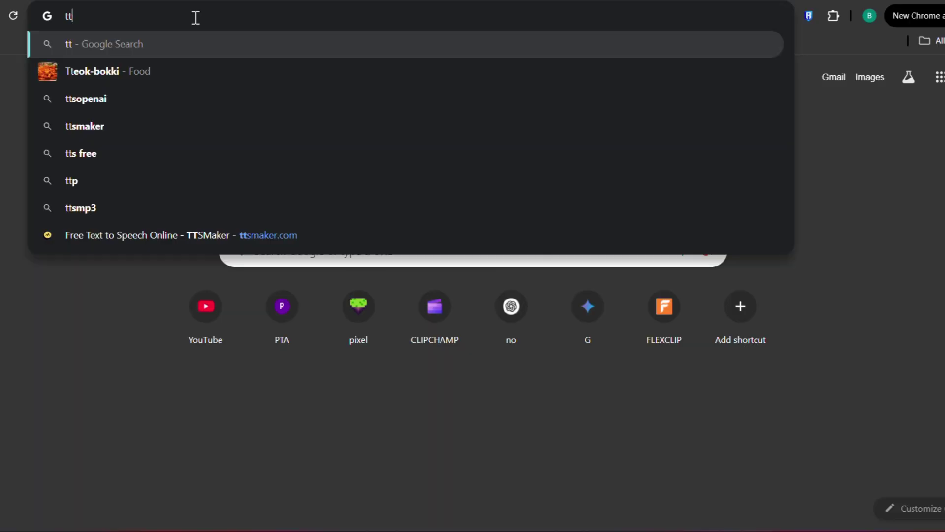
- Search Google for 'ttsmaker' and open the 'TTSMaker: Free Text to Speech Online' result
type("s")
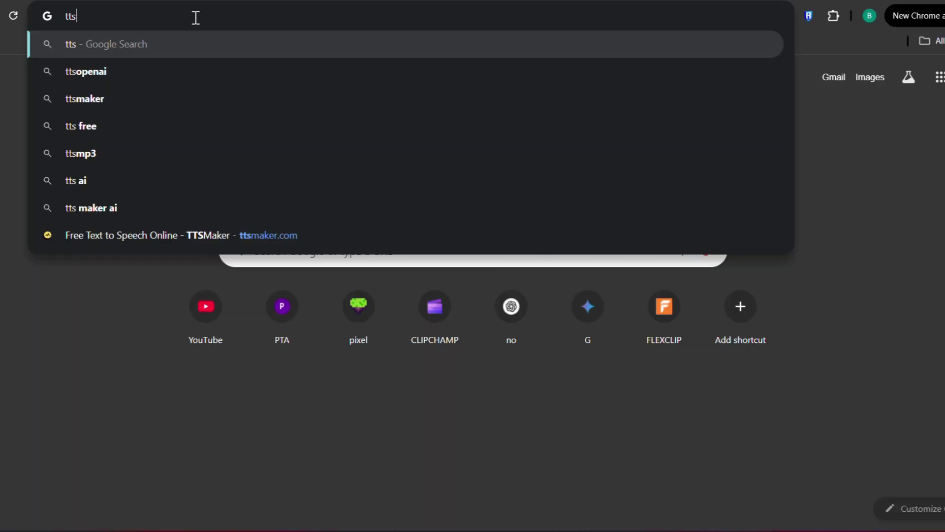
key("Down")
key("Down")
key("Return")
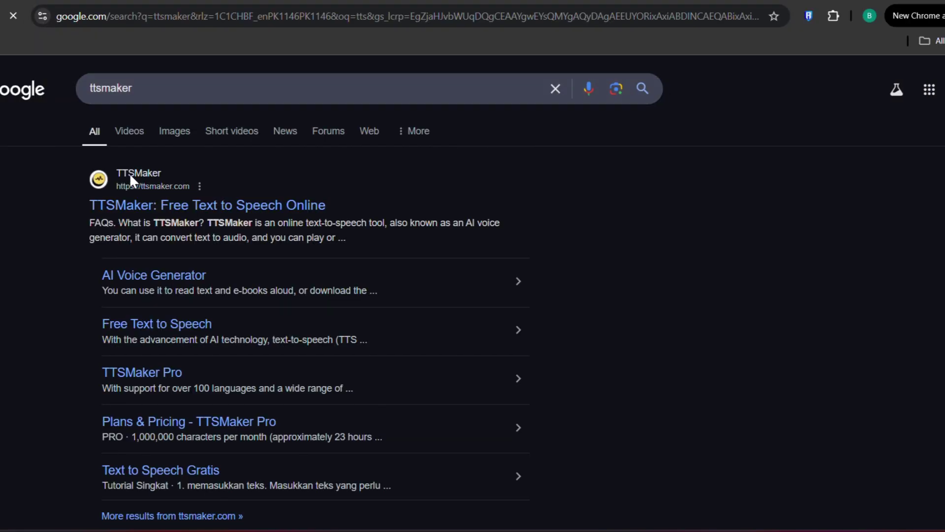
scroll(155, 209, "down", 5)
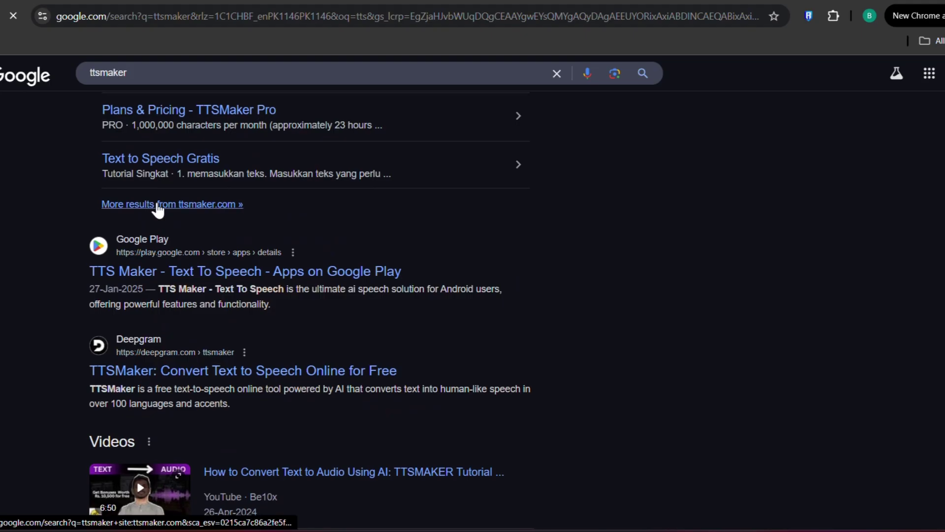
scroll(157, 205, "up", 5)
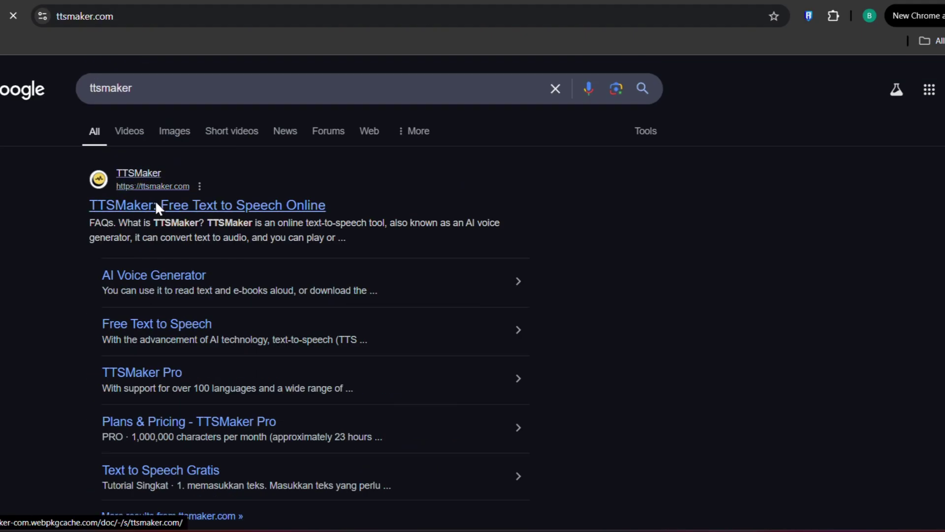
left_click(155, 202)
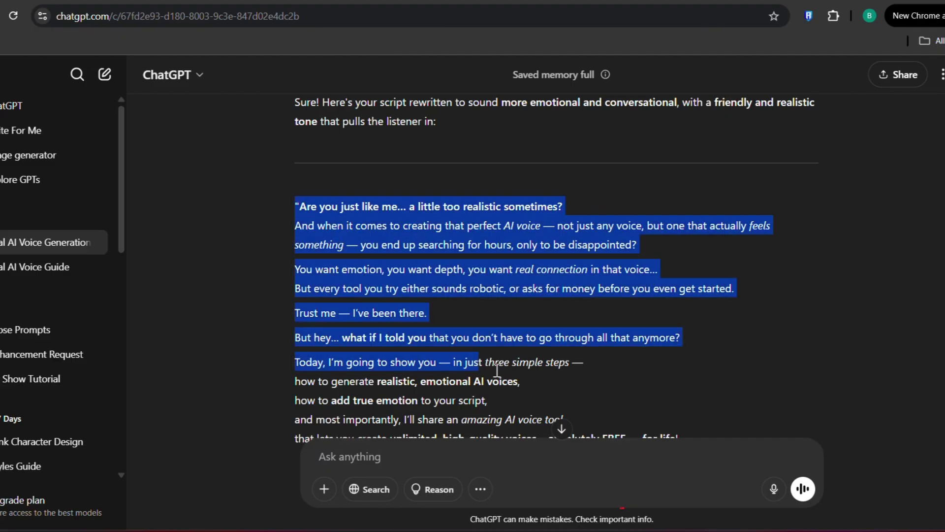
- Copy ChatGPT's rewritten script and paste it into the TTSMaker text box
left_click_drag(522, 480, 490, 297)
right_click(348, 255)
left_click(369, 270)
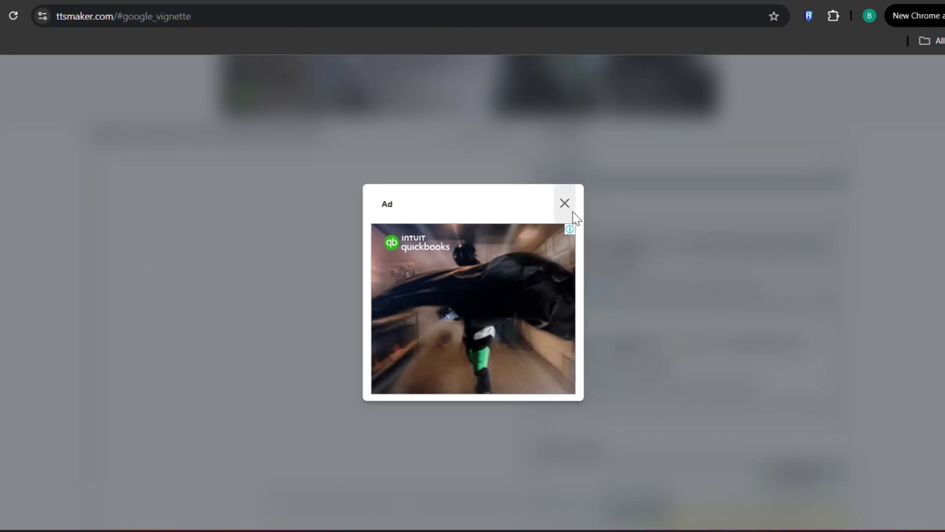
left_click(564, 203)
left_click(147, 175)
right_click(146, 175)
left_click(185, 330)
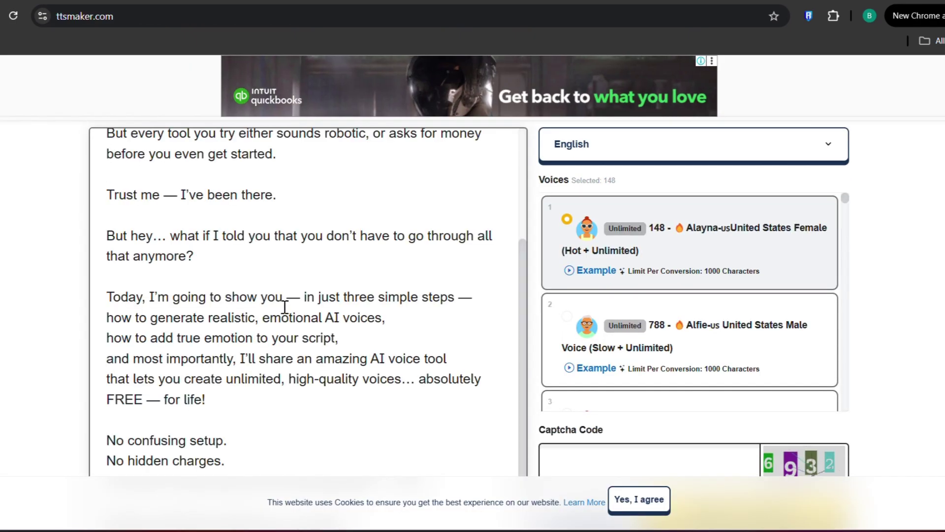
- Preview the first voice, enter the captcha code, and convert the script to speech
scroll(286, 306, "down", 4)
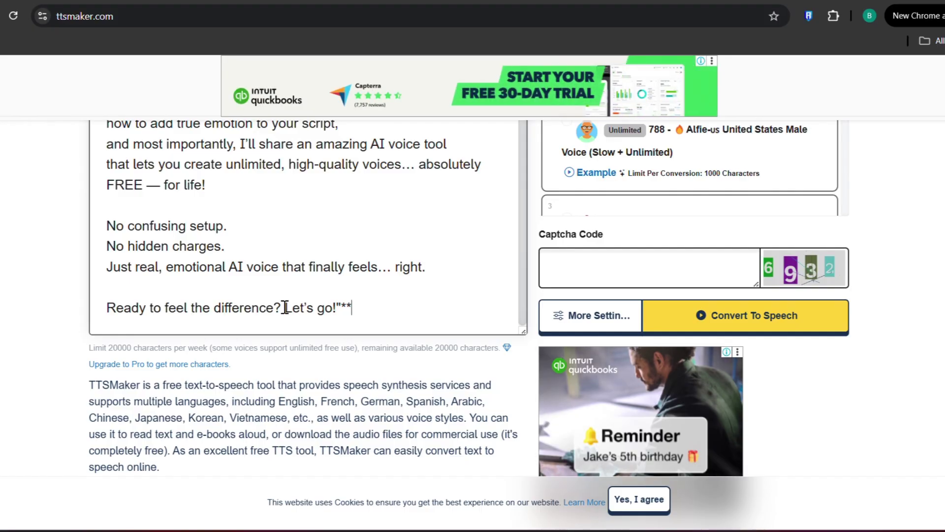
scroll(286, 306, "up", 6)
scroll(619, 355, "up", 5)
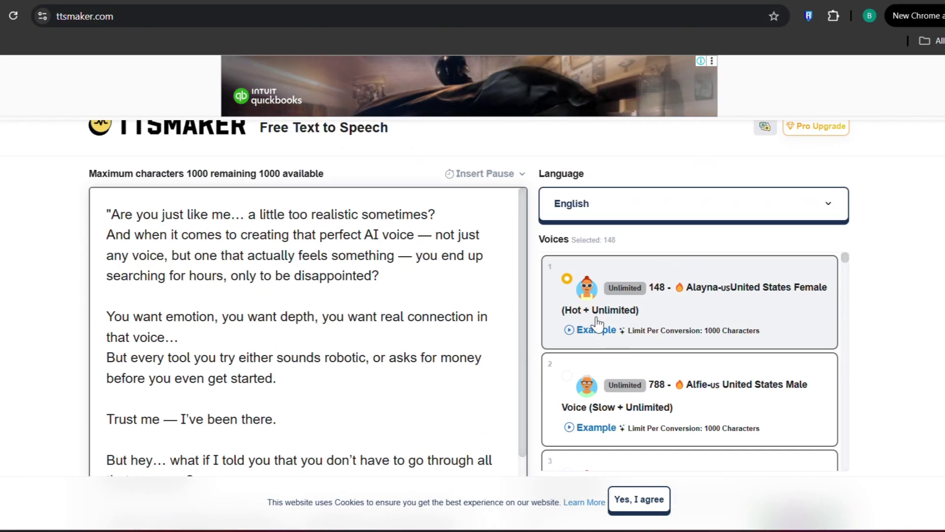
left_click(581, 330)
scroll(569, 337, "down", 1)
scroll(570, 337, "down", 5)
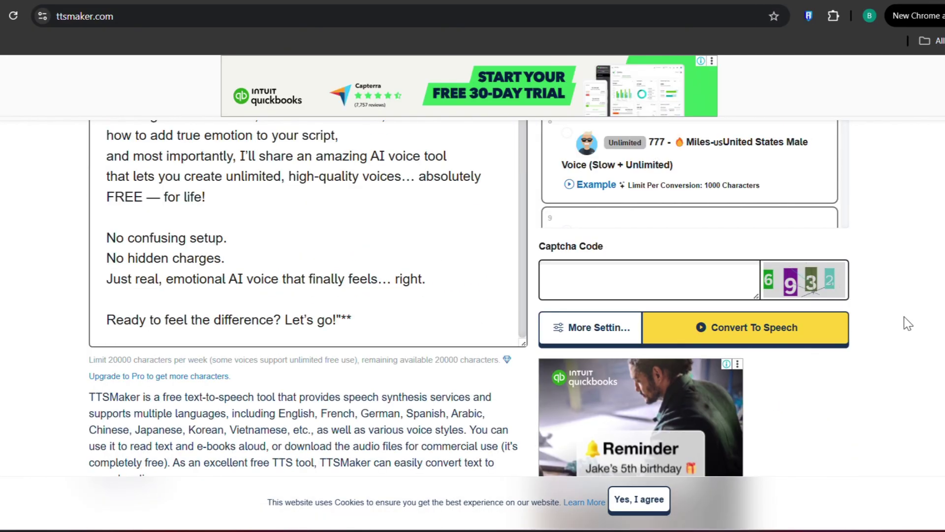
left_click(614, 276)
type("6932")
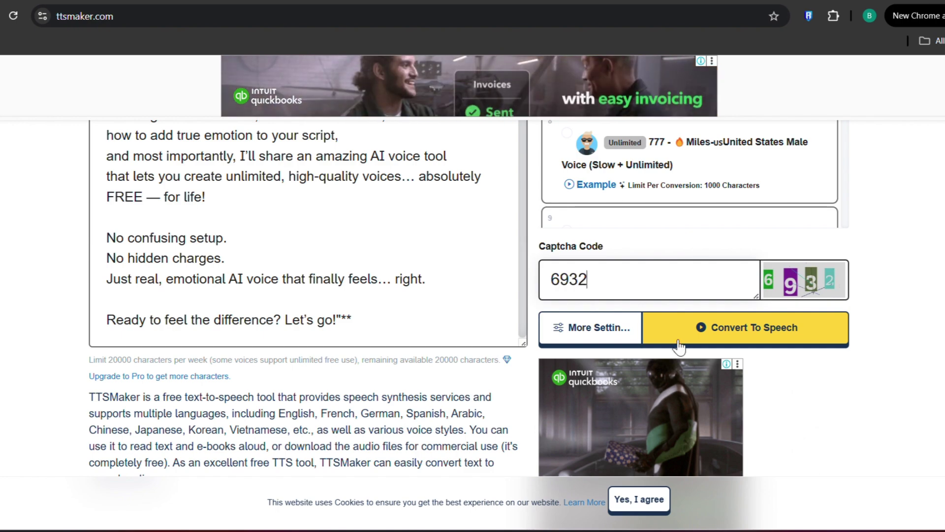
left_click(682, 329)
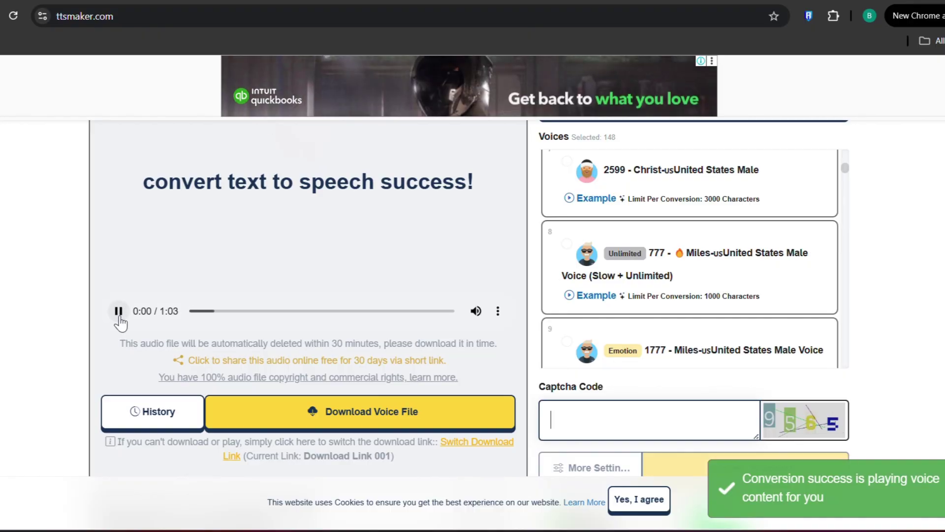
- Play the converted voiceover in the TTSMaker audio player
left_click(119, 311)
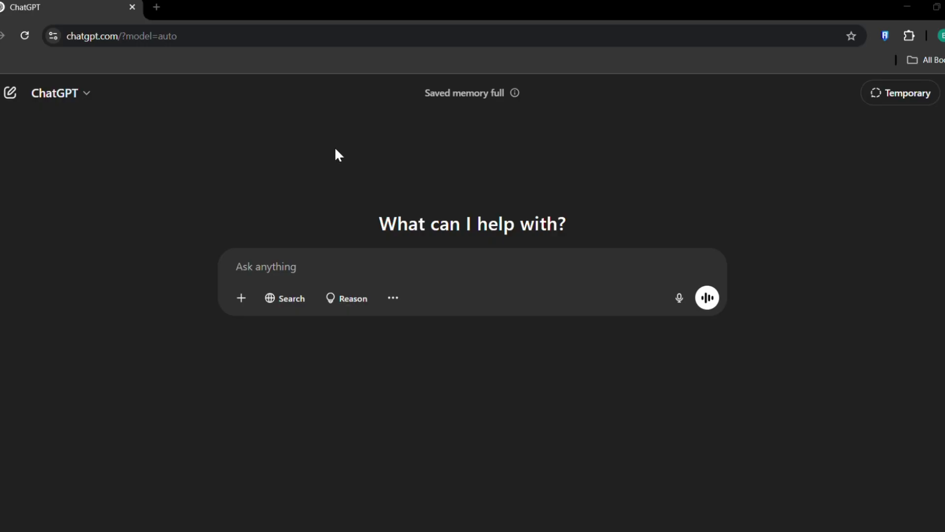
- Paste the script into ChatGPT with a bracketed request to split it into 3–4 parts under 500 characters
right_click(265, 266)
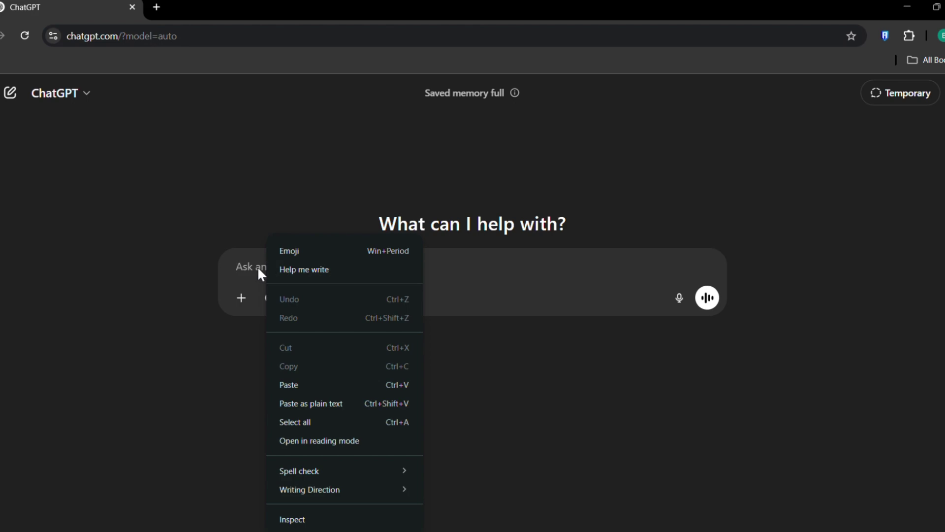
left_click(289, 385)
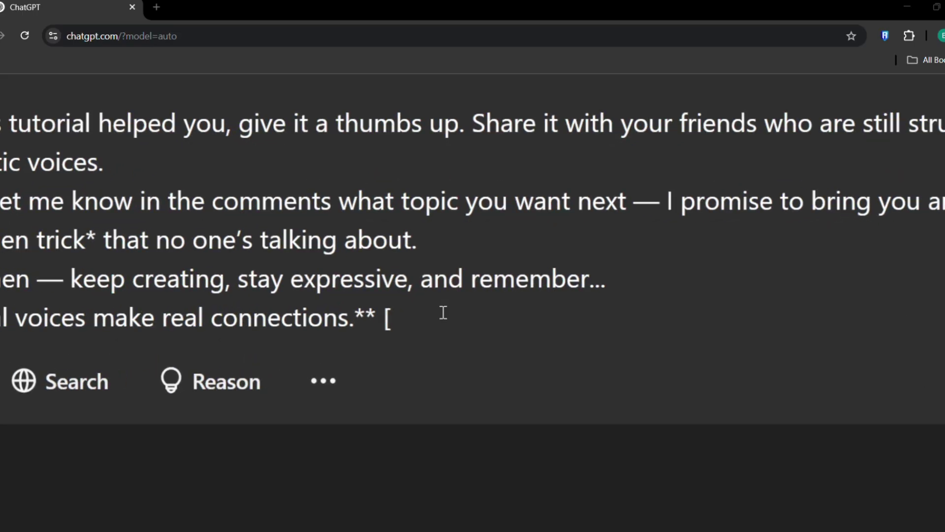
key("ctrl+v")
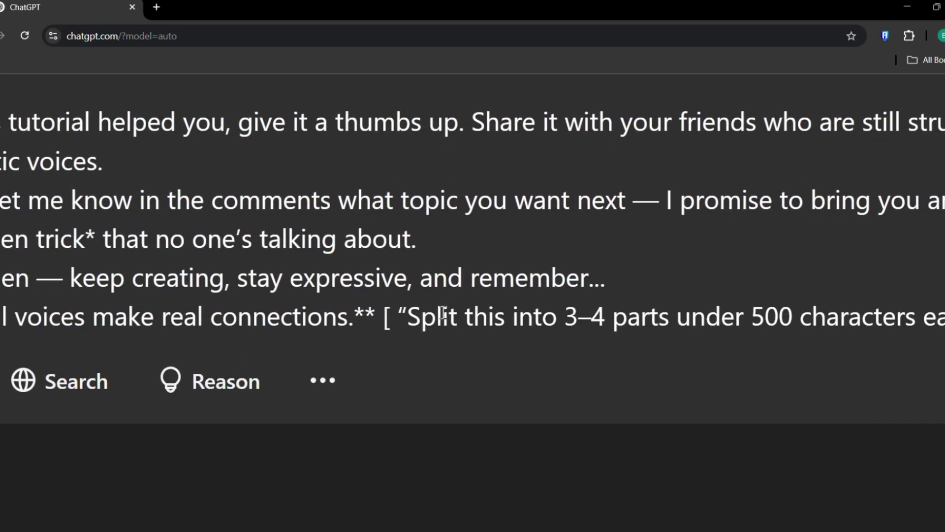
type("]")
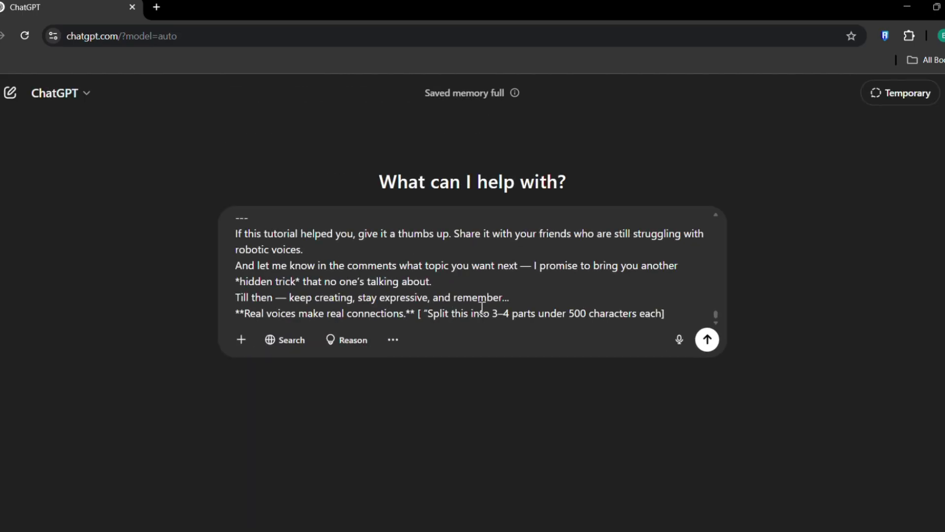
left_click(707, 339)
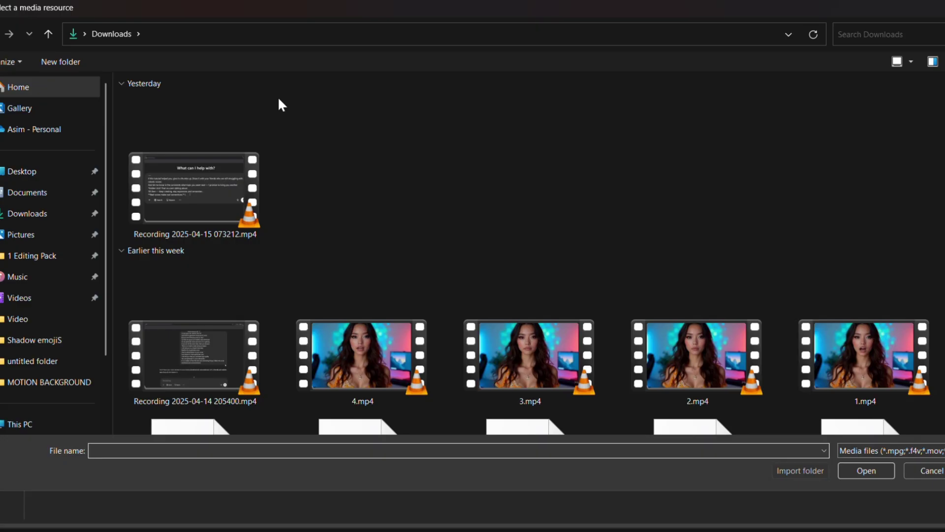
- Extract the audio from 4.MP3 and add it to the CapCut timeline
scroll(336, 273, "down", 5)
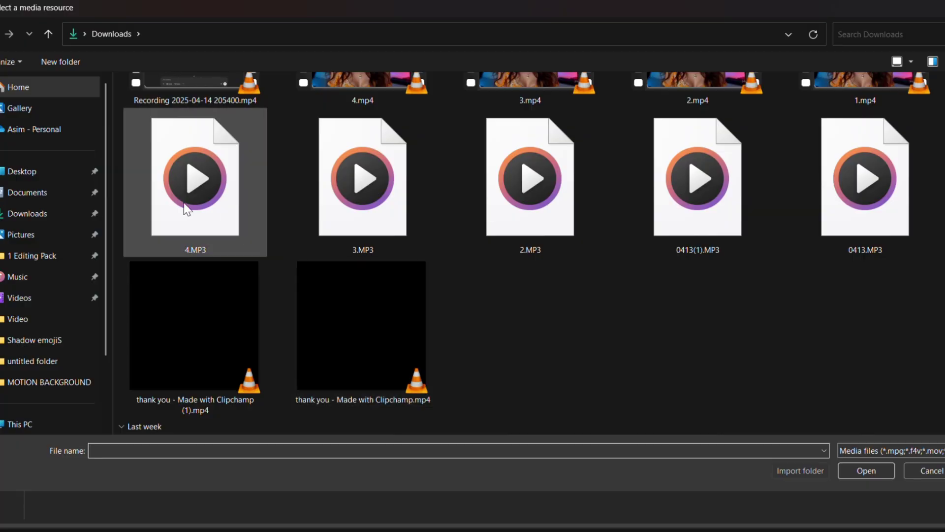
double_click(193, 211)
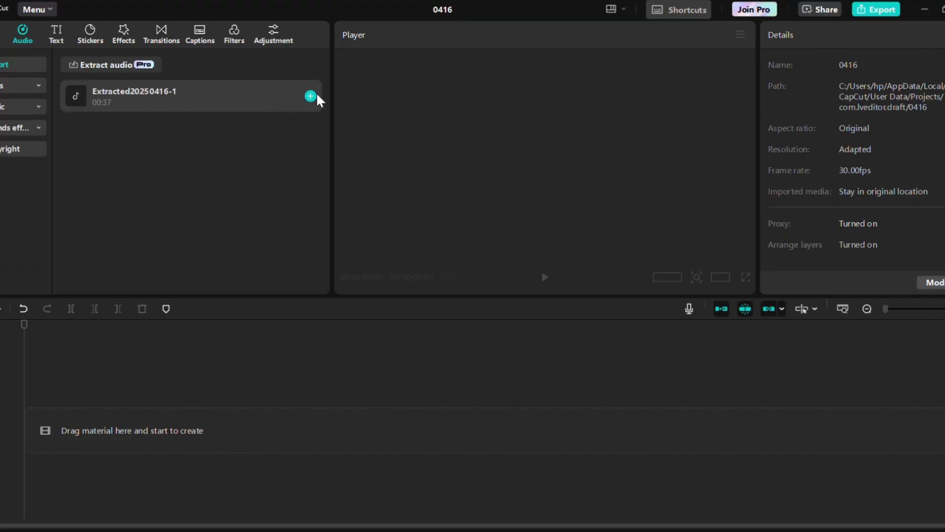
left_click(317, 101)
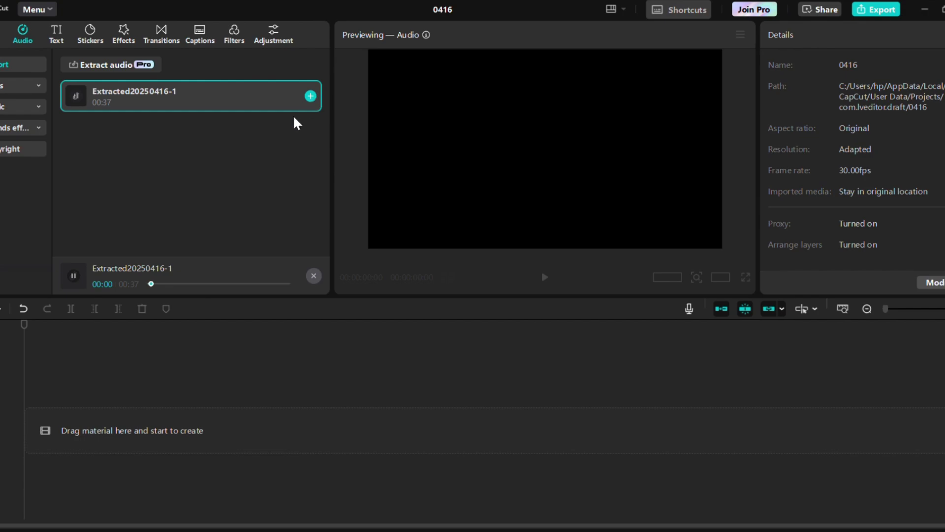
left_click(311, 96)
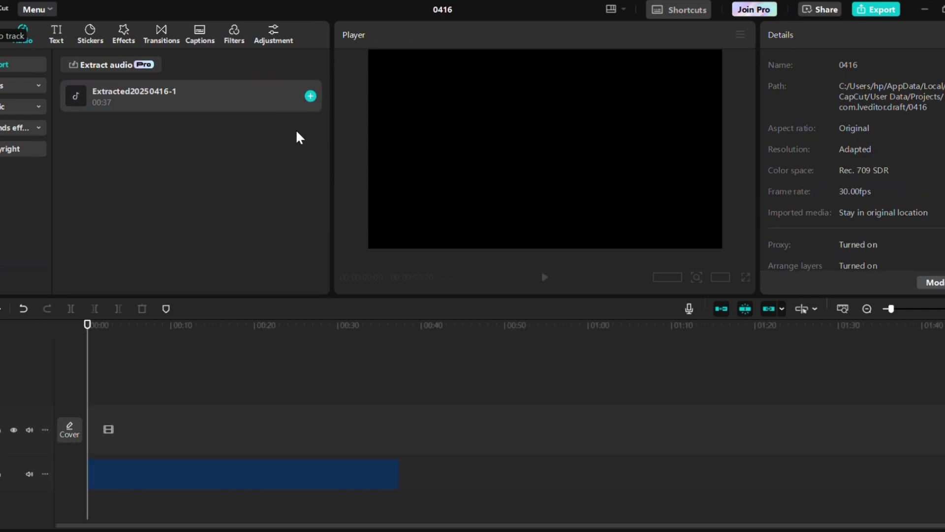
left_click(230, 484)
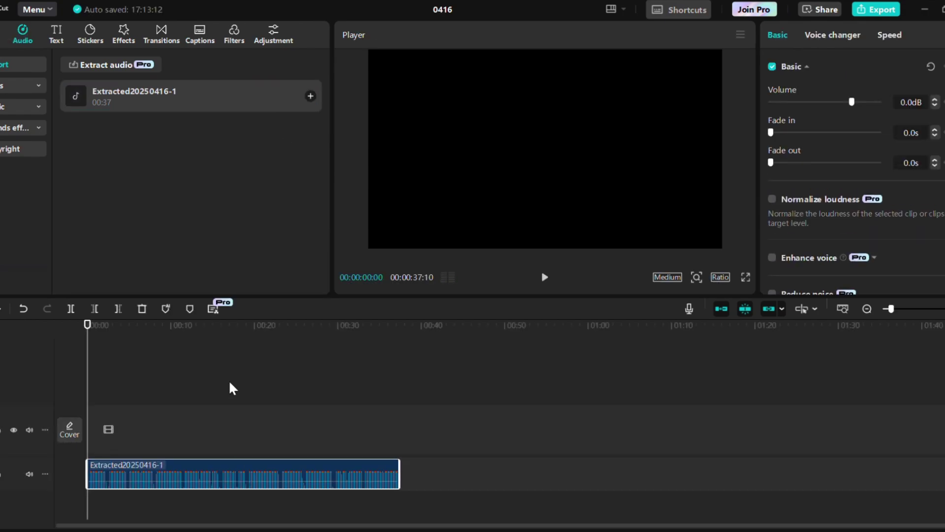
- Place Extracted20250416-2 on a new bottom audio track at -17.9dB volume
left_click(119, 67)
double_click(148, 111)
left_click_drag(153, 114, 91, 487)
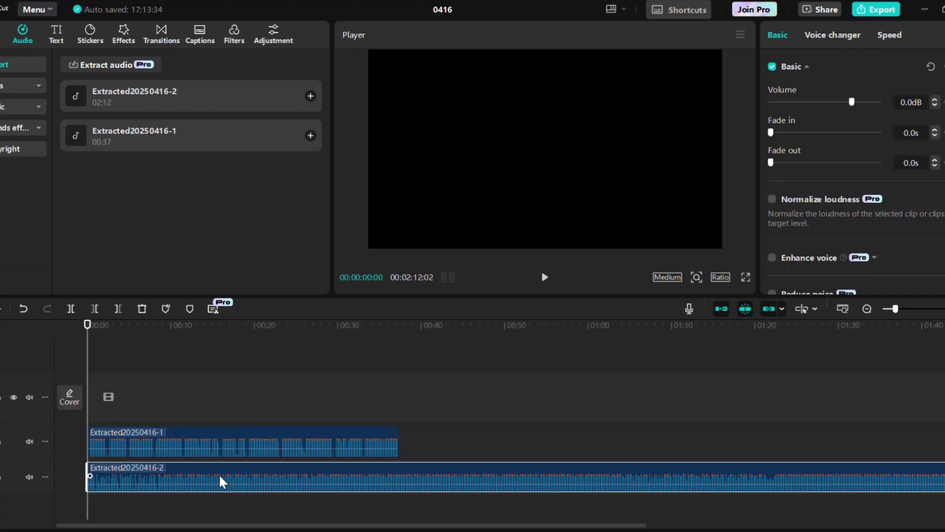
left_click_drag(218, 478, 218, 489)
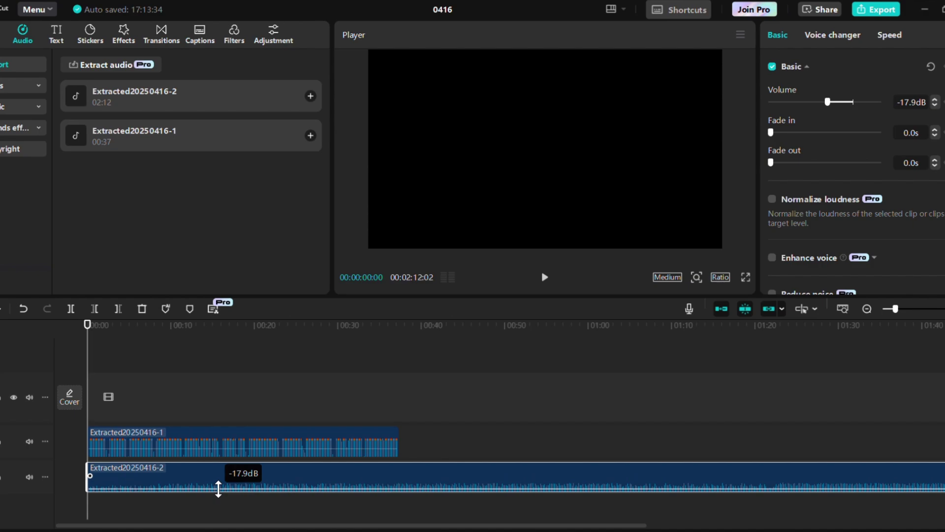
- Trim the bottom background clip at 00:37 to match the voiceover, then browse sound effects
left_click(397, 418)
left_click(375, 490)
key("w")
left_click_drag(399, 401, 84, 431)
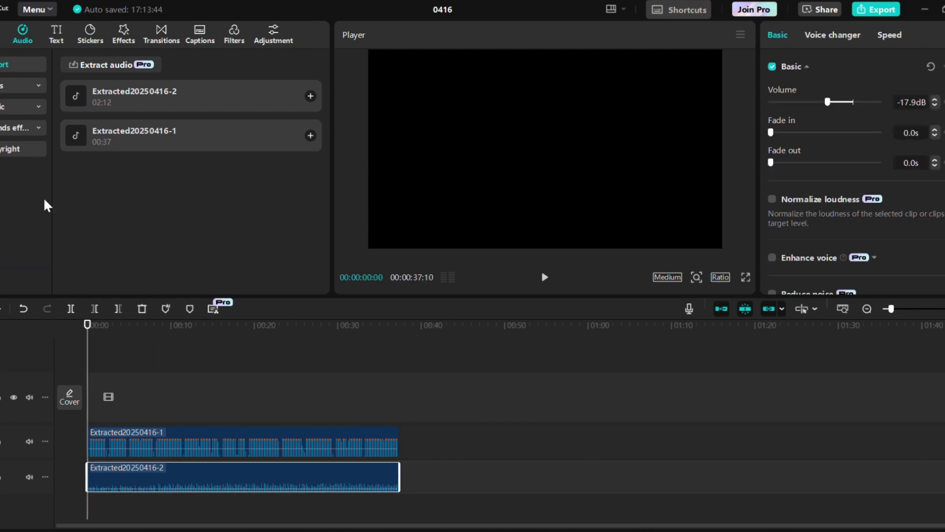
left_click(18, 127)
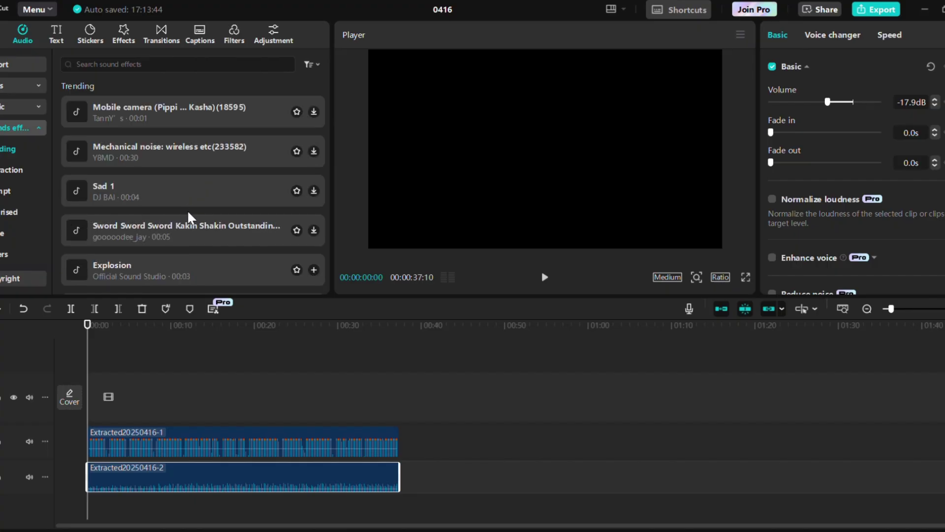
scroll(189, 217, "down", 5)
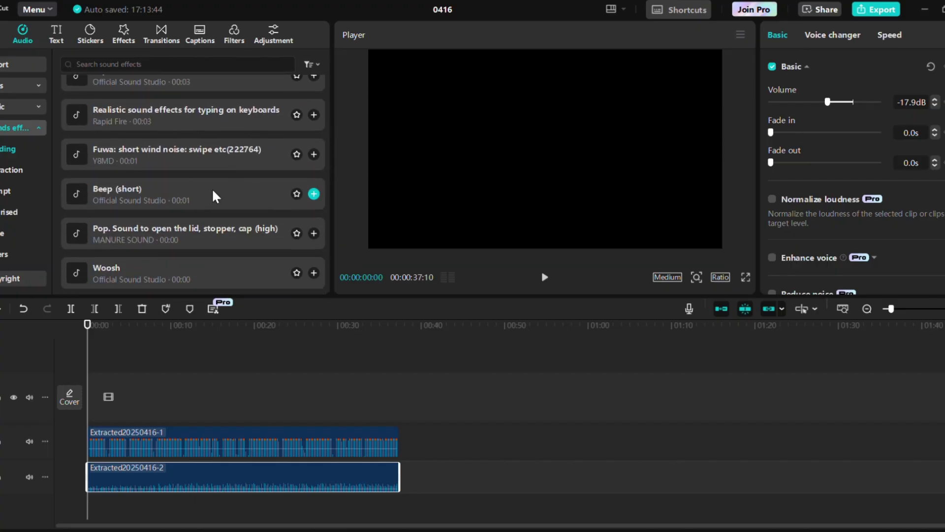